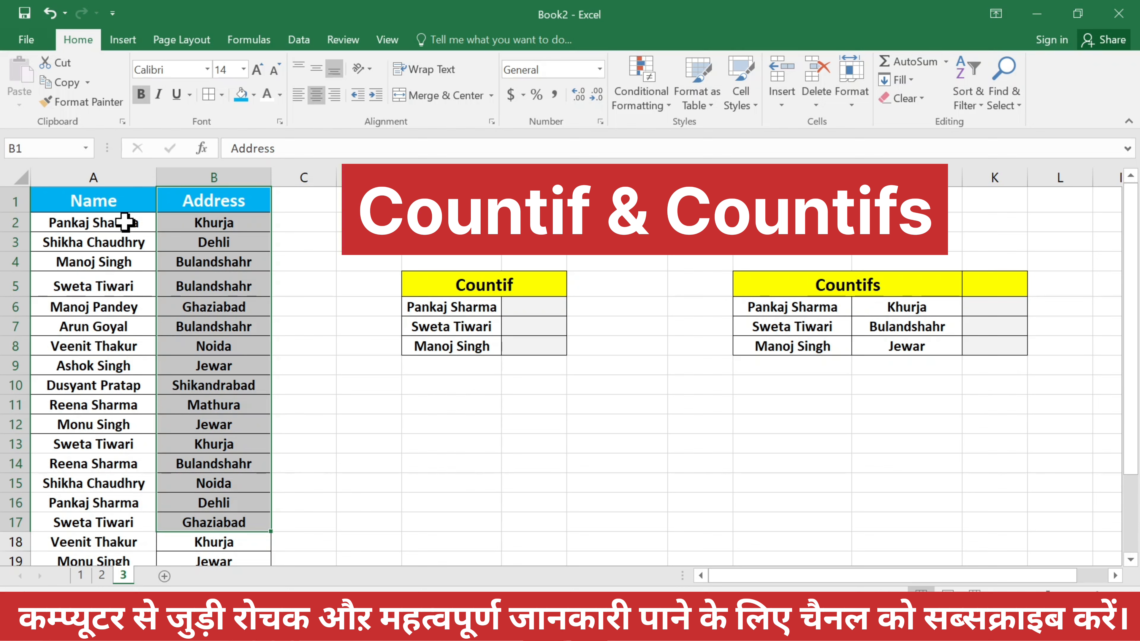
Enter =COUNTIF(A2:A23,E6) in cell F6 to count the first listed name of the Countif table.
{"action": "left_click", "coordinate": [538, 306]}
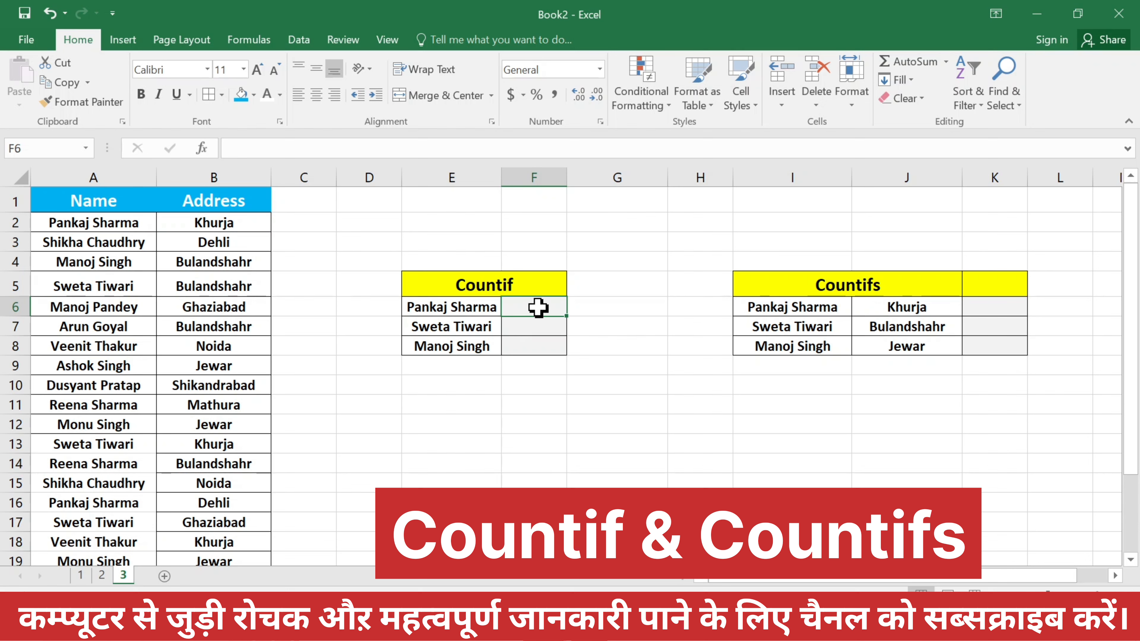
{"action": "type", "text": "="}
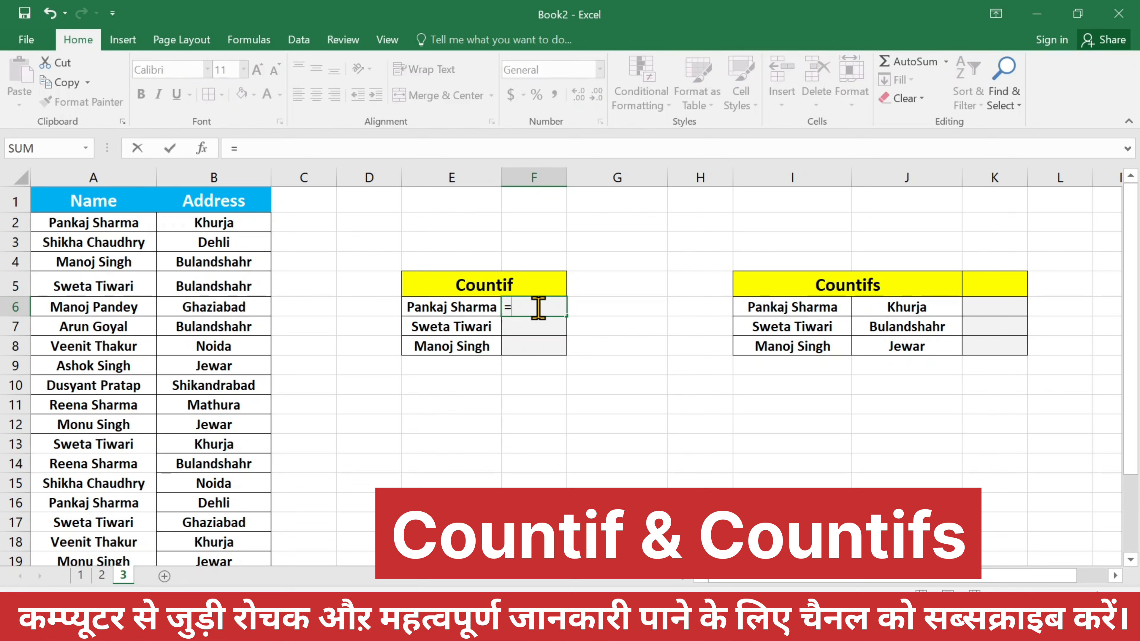
{"action": "type", "text": "count"}
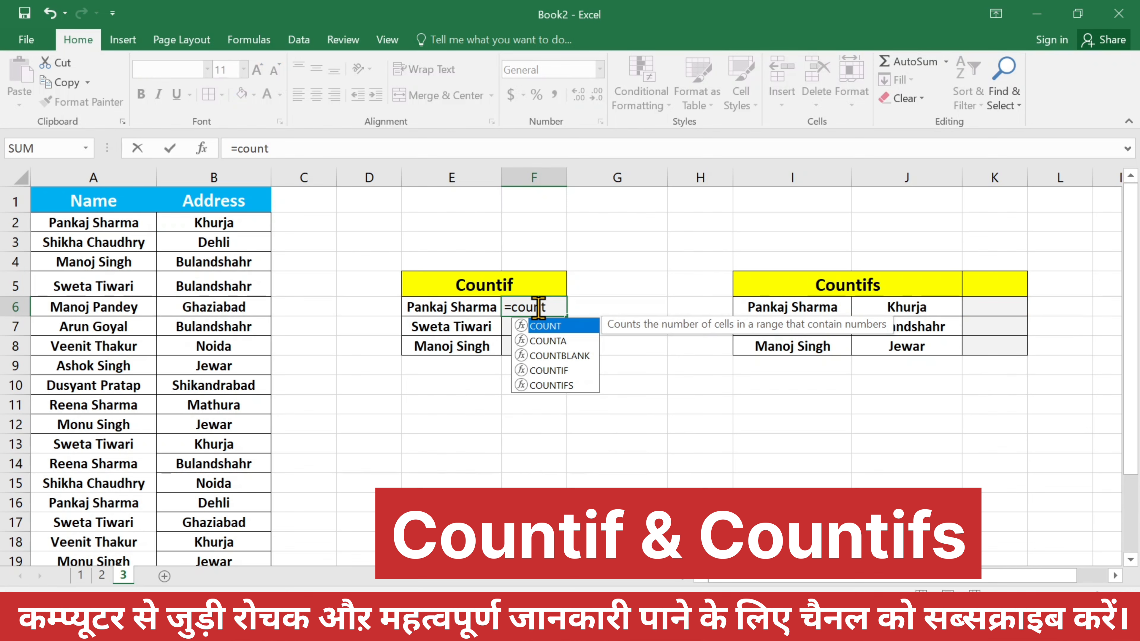
{"action": "key", "text": "Down"}
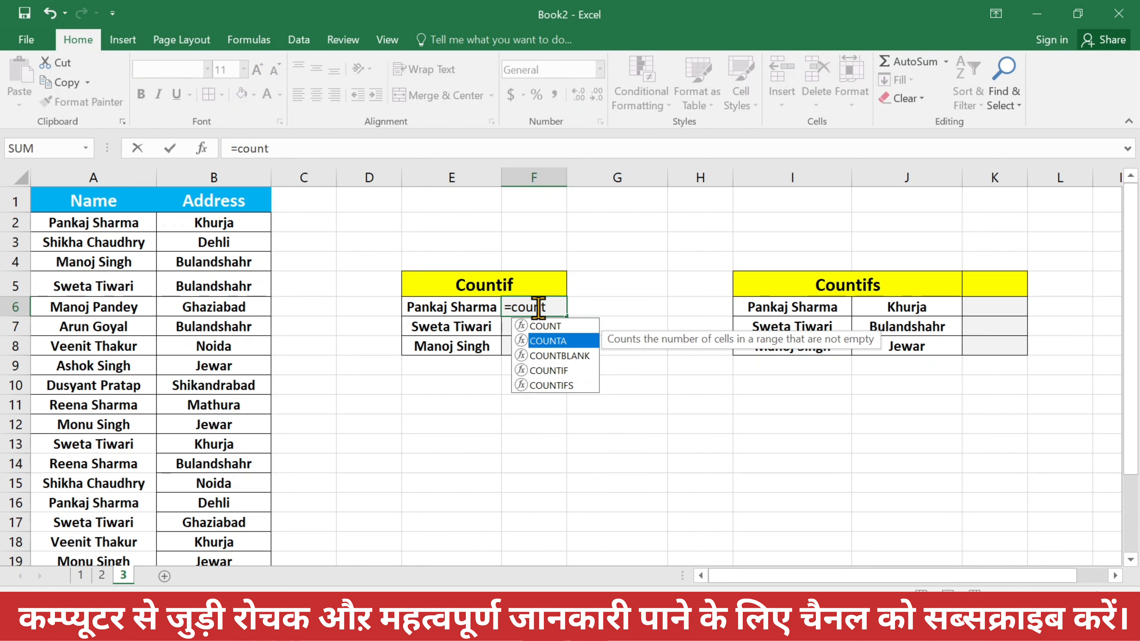
{"action": "key", "text": "Down"}
{"action": "key", "text": "Down"}
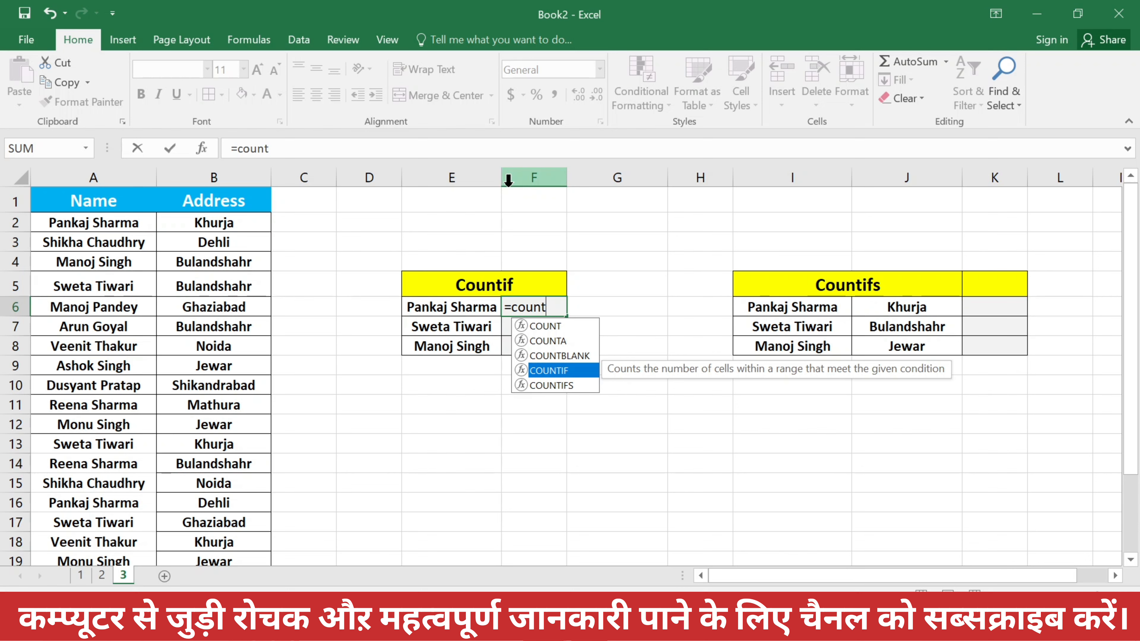
{"action": "key", "text": "Tab"}
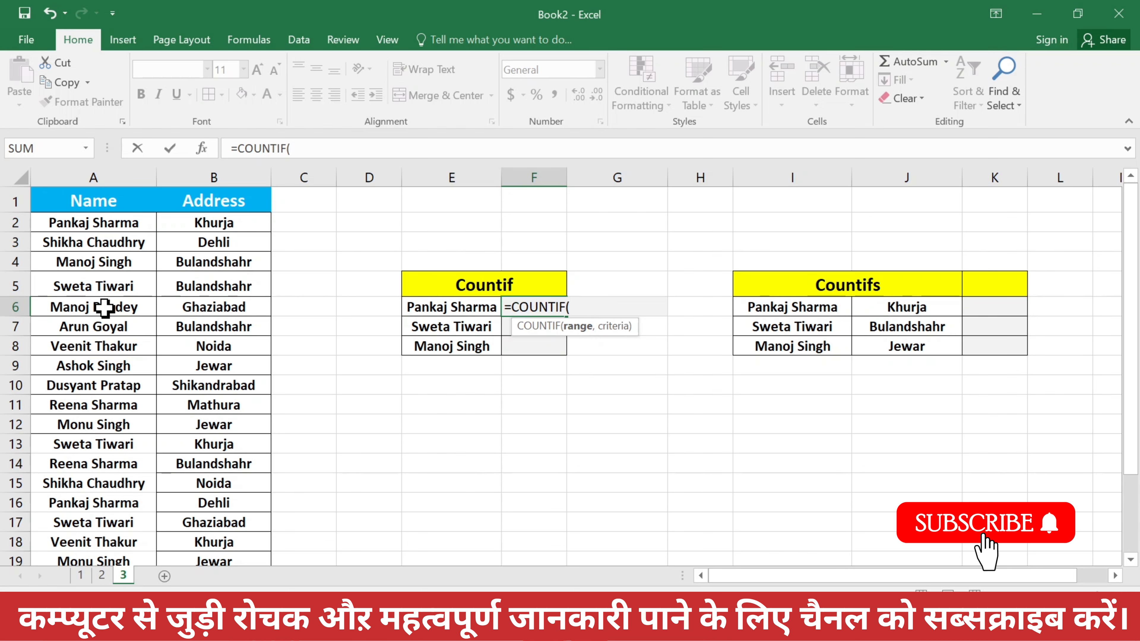
{"action": "left_click", "coordinate": [116, 221]}
{"action": "left_click_drag", "start_coordinate": [115, 221], "coordinate": [122, 534]}
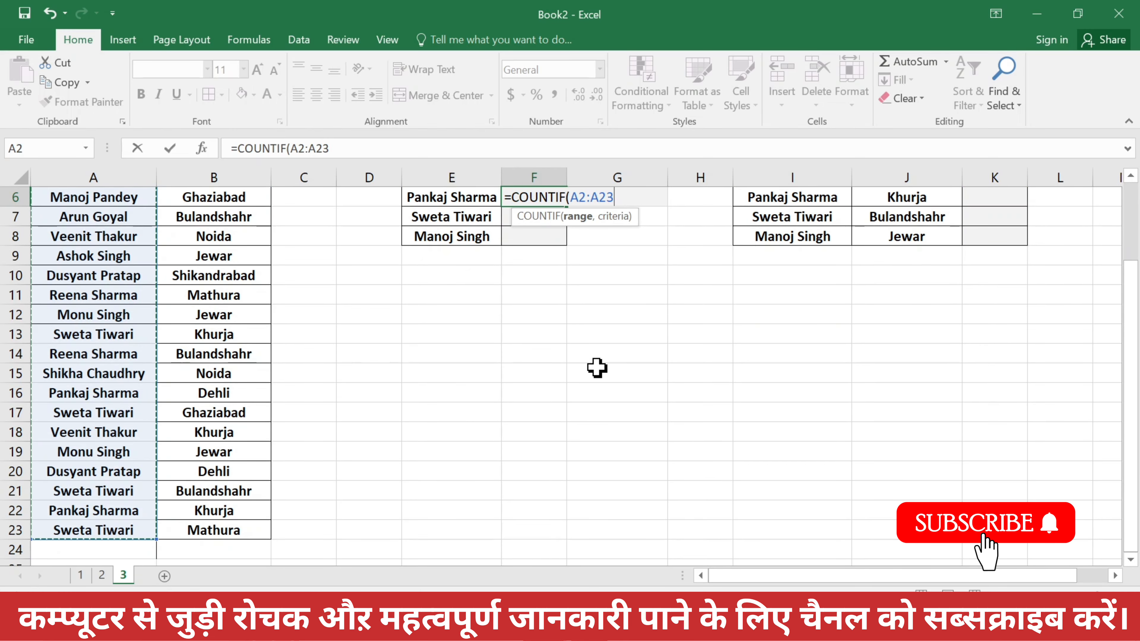
{"action": "type", "text": ","}
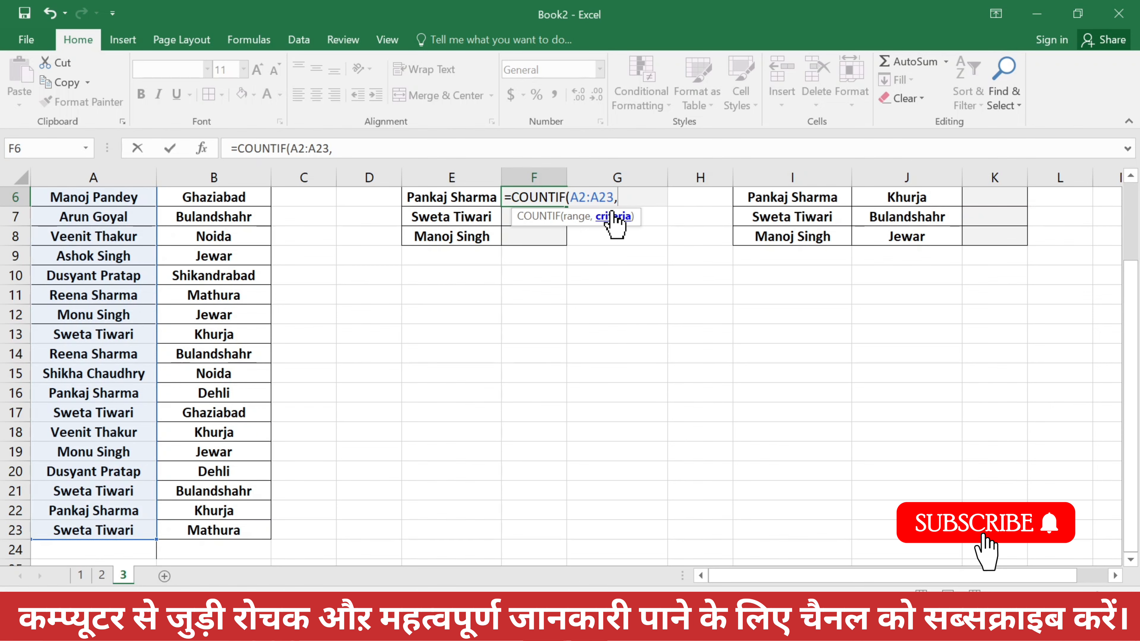
{"action": "scroll", "coordinate": [615, 236], "scroll_direction": "up", "scroll_amount": 1}
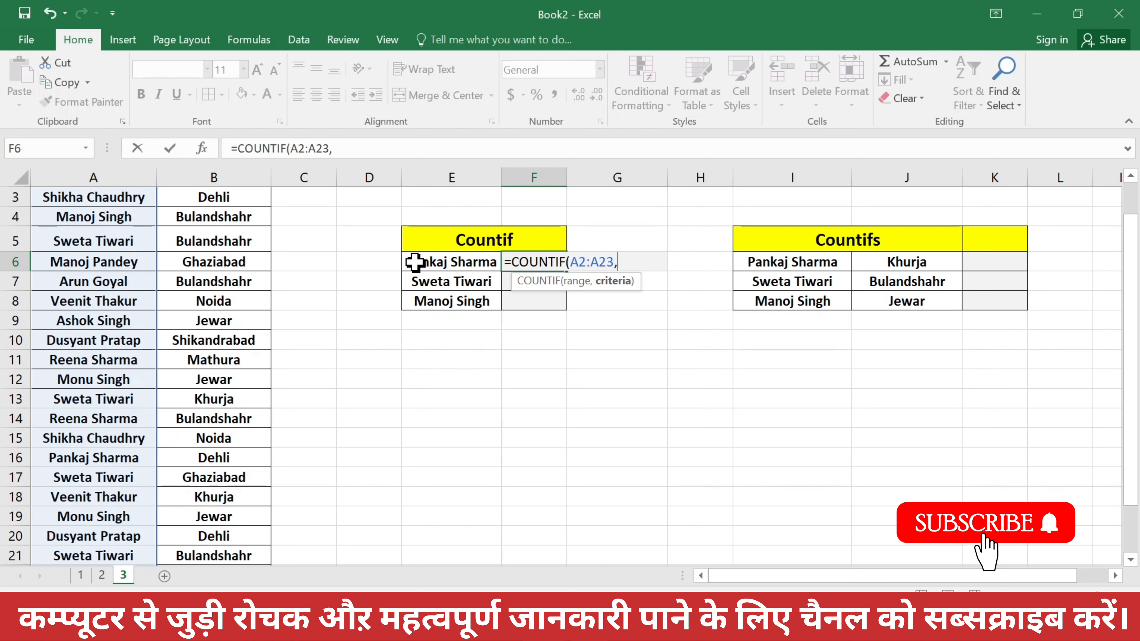
{"action": "left_click", "coordinate": [452, 259]}
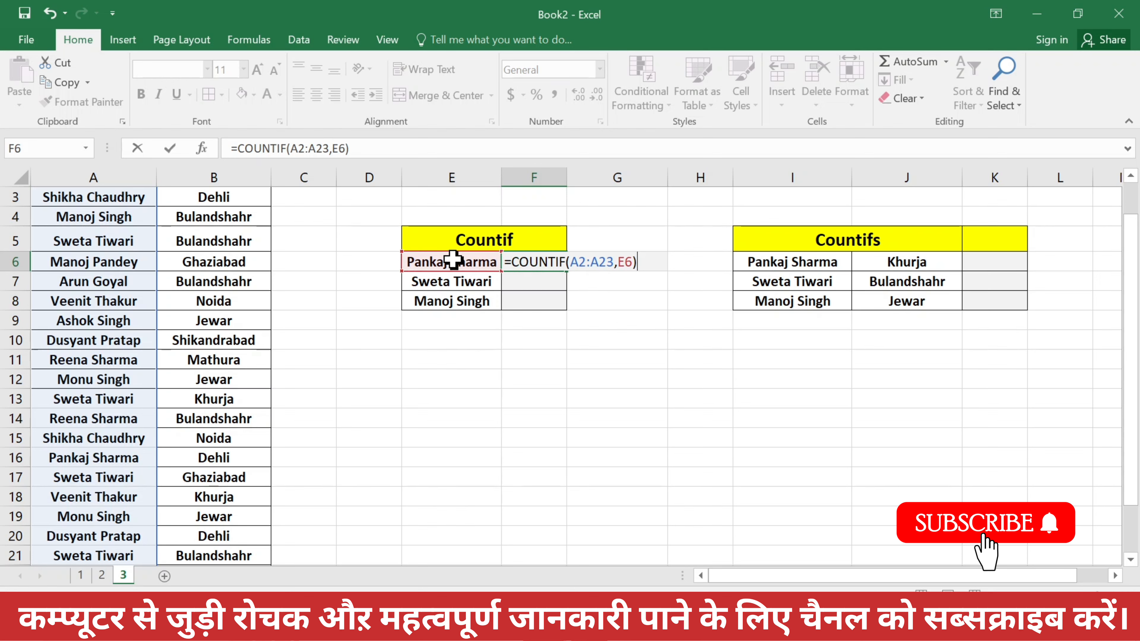
{"action": "key", "text": "Return"}
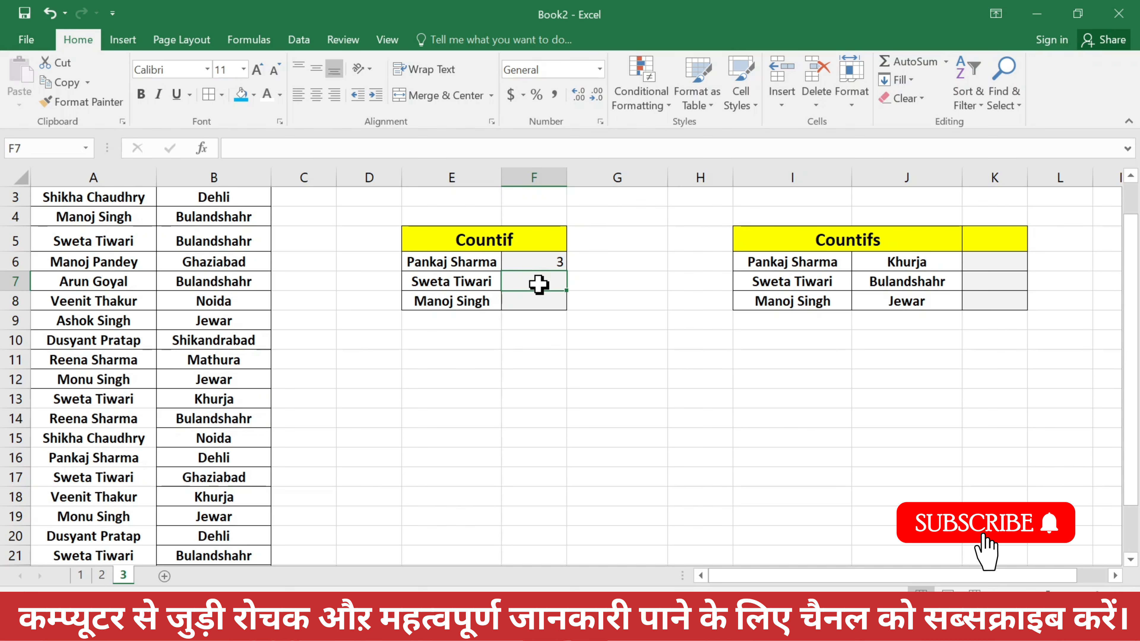
Enter =COUNTIF(A2:A23,E7) in cell F7 to count the second listed name in the Name column.
{"action": "type", "text": "=count"}
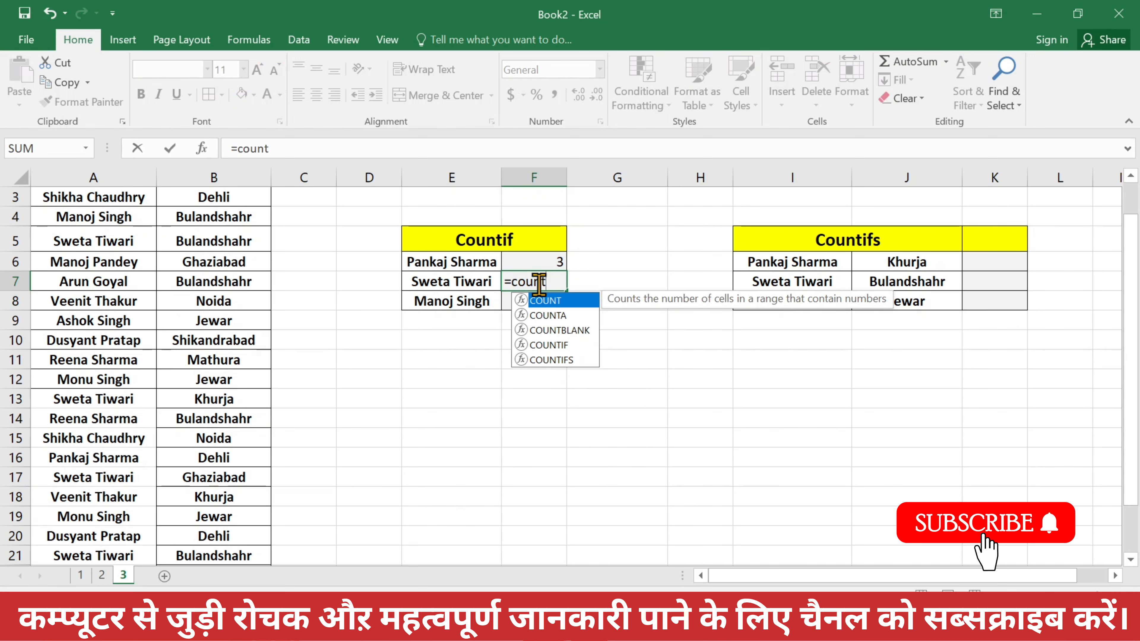
{"action": "key", "text": "Down"}
{"action": "key", "text": "Down"}
{"action": "key", "text": "Down"}
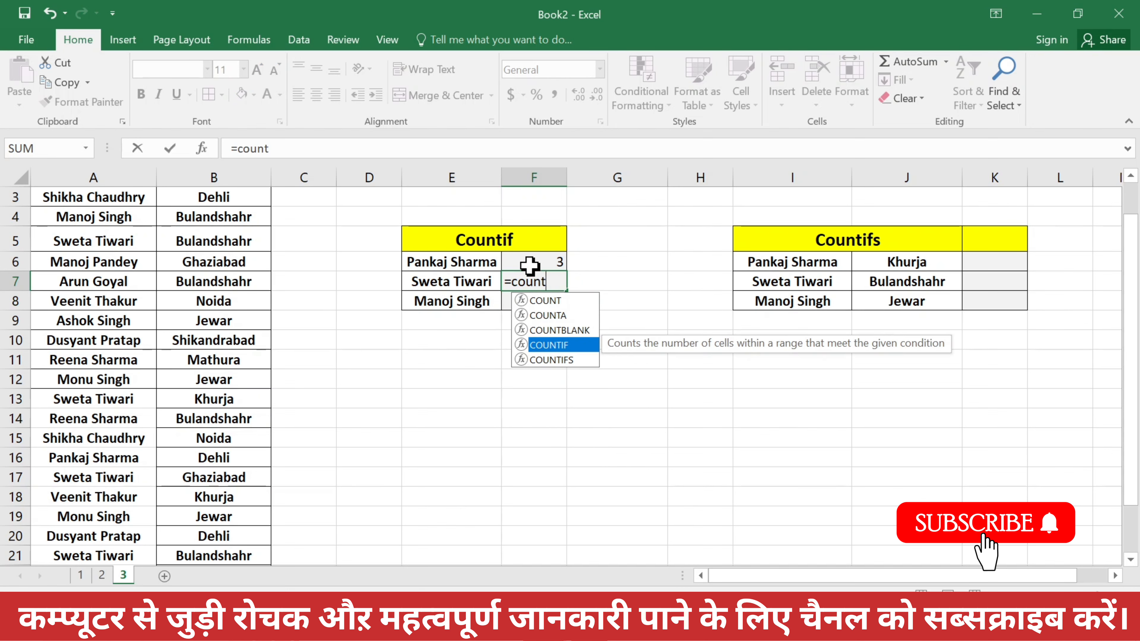
{"action": "key", "text": "Tab"}
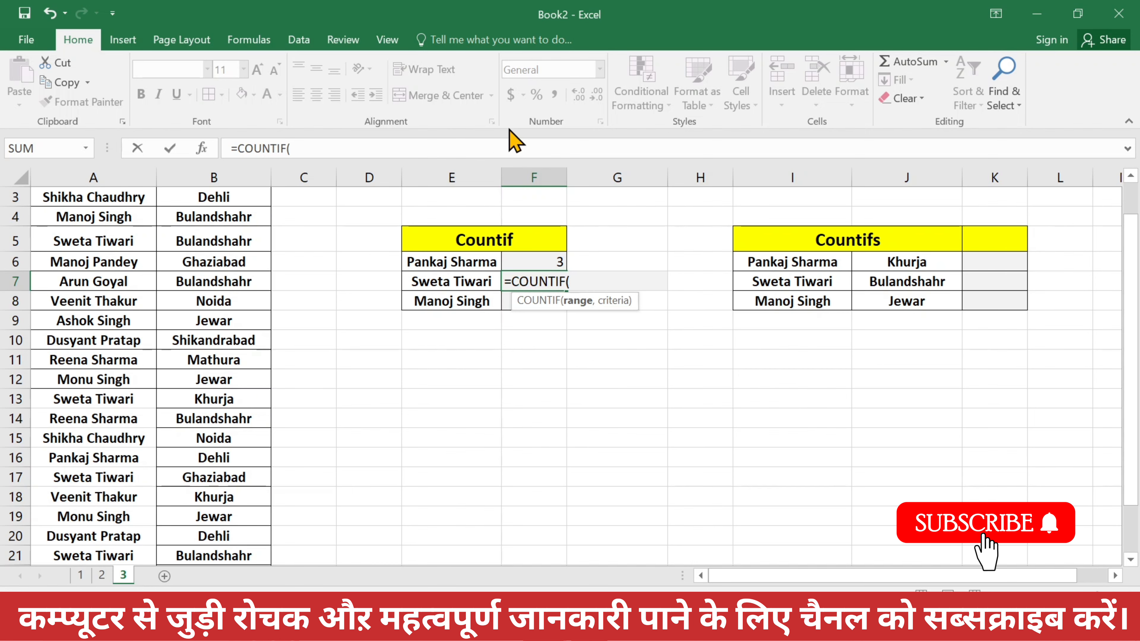
{"action": "scroll", "coordinate": [157, 292], "scroll_direction": "up", "scroll_amount": 1}
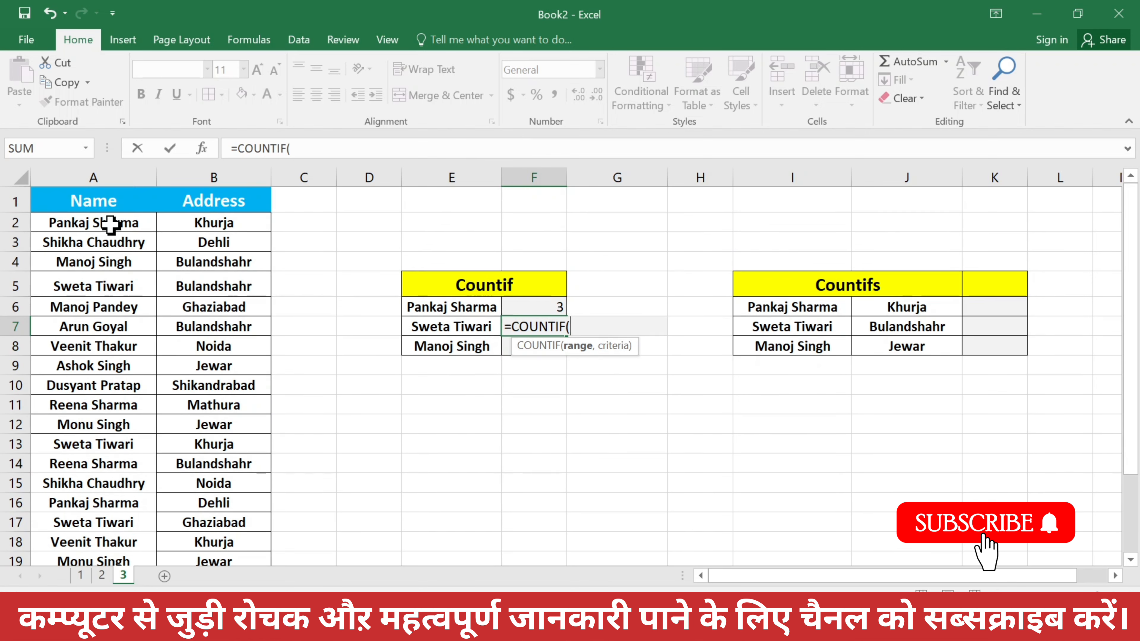
{"action": "left_click_drag", "start_coordinate": [111, 224], "coordinate": [136, 531]}
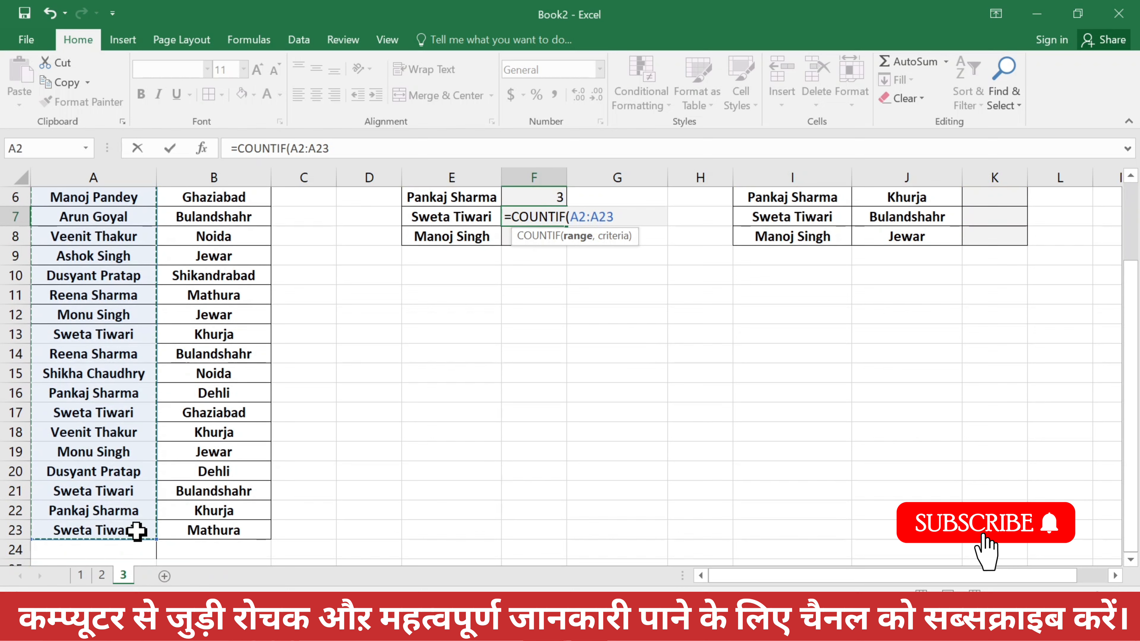
{"action": "type", "text": ","}
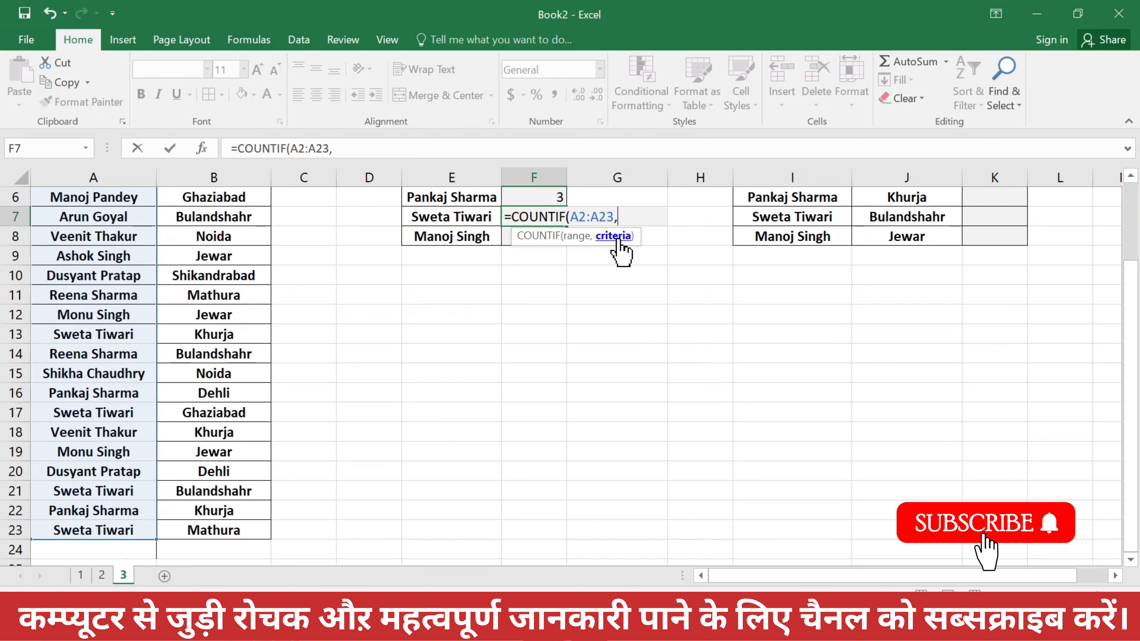
{"action": "left_click", "coordinate": [446, 216]}
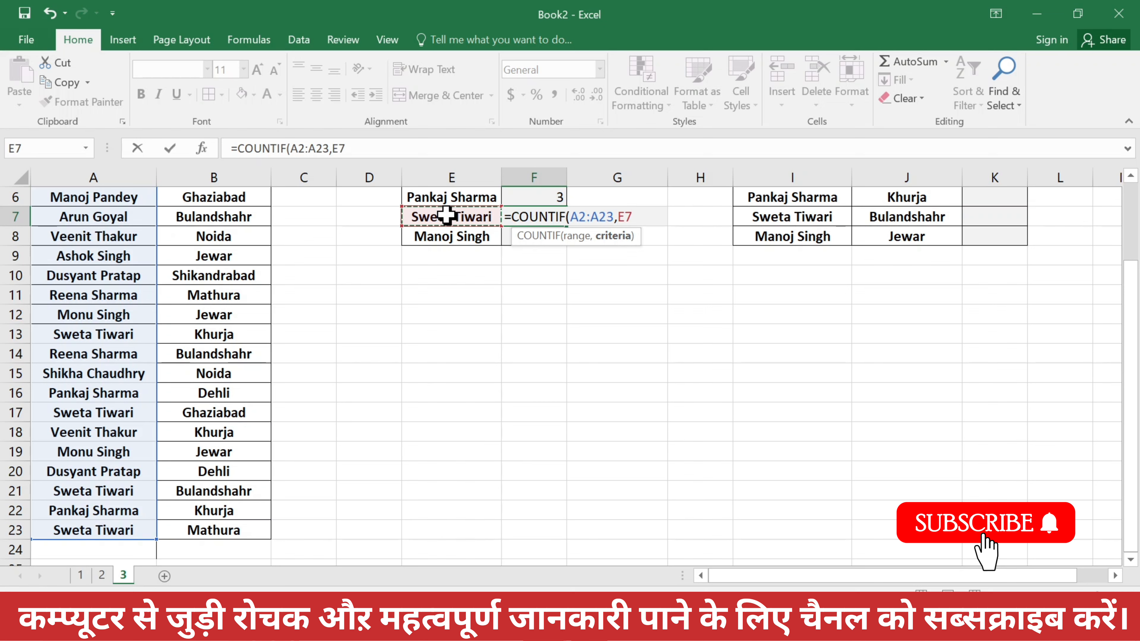
{"action": "type", "text": ")"}
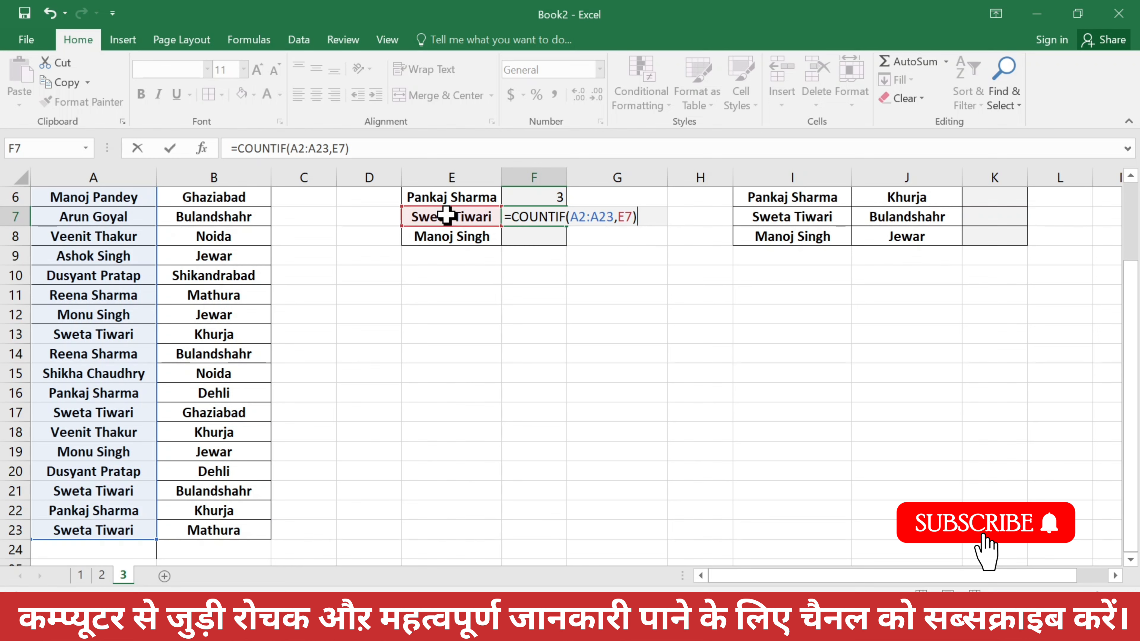
{"action": "key", "text": "Return"}
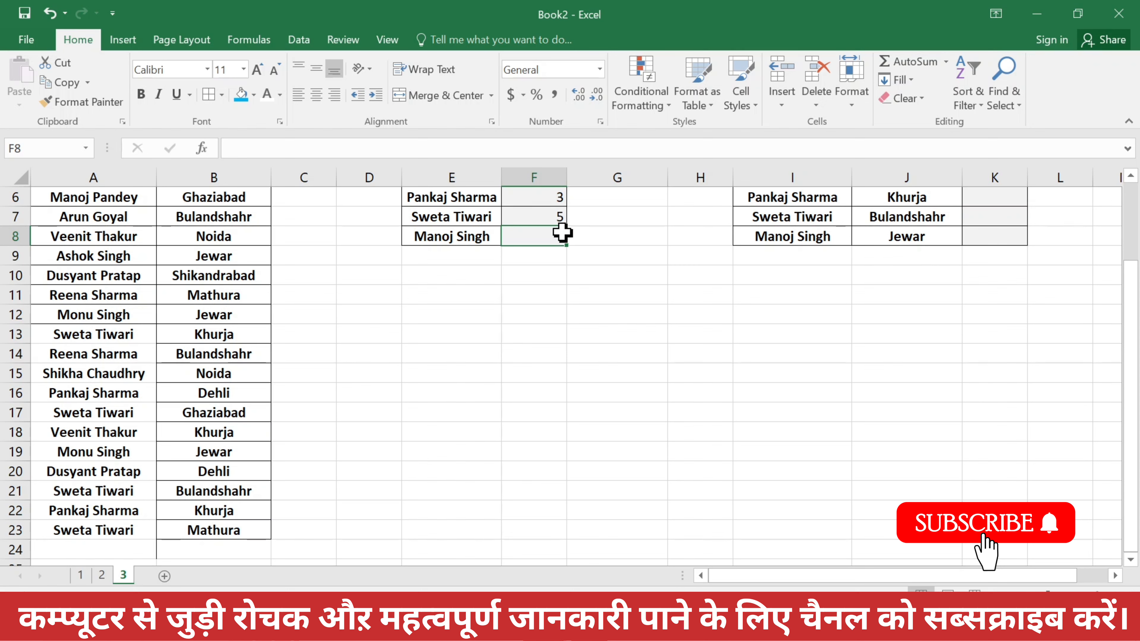
Enter =COUNTIF(A2:A23,E8) in cell F8 to count the third listed name in the Name column.
{"action": "type", "text": "=count"}
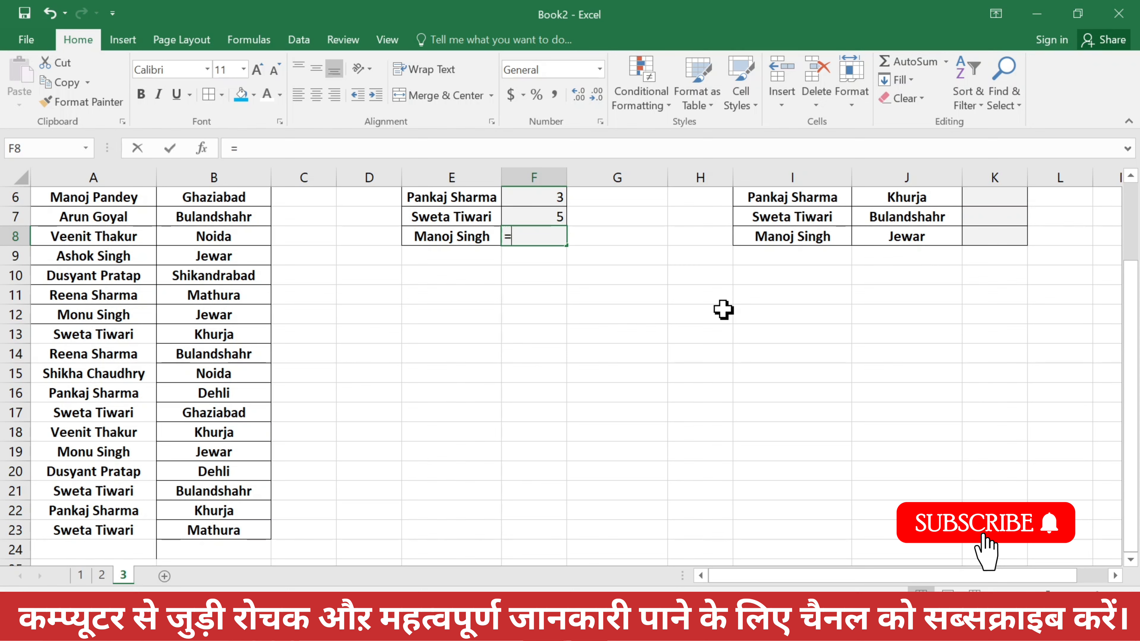
{"action": "key", "text": "Down"}
{"action": "key", "text": "Down"}
{"action": "key", "text": "Down"}
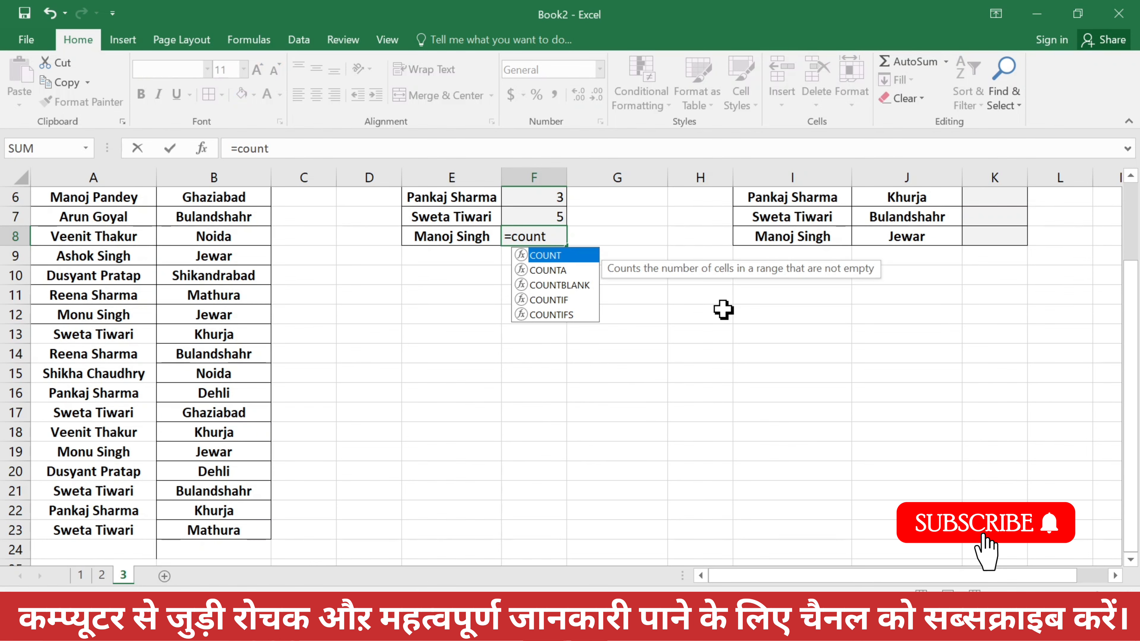
{"action": "key", "text": "Tab"}
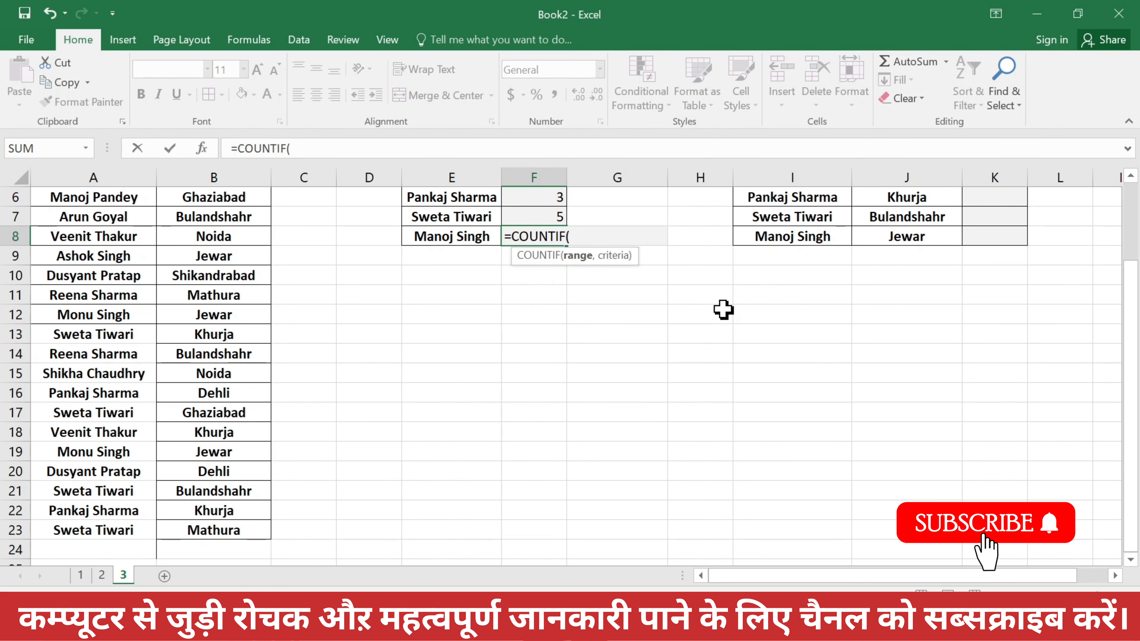
{"action": "scroll", "coordinate": [580, 298], "scroll_direction": "up", "scroll_amount": 2}
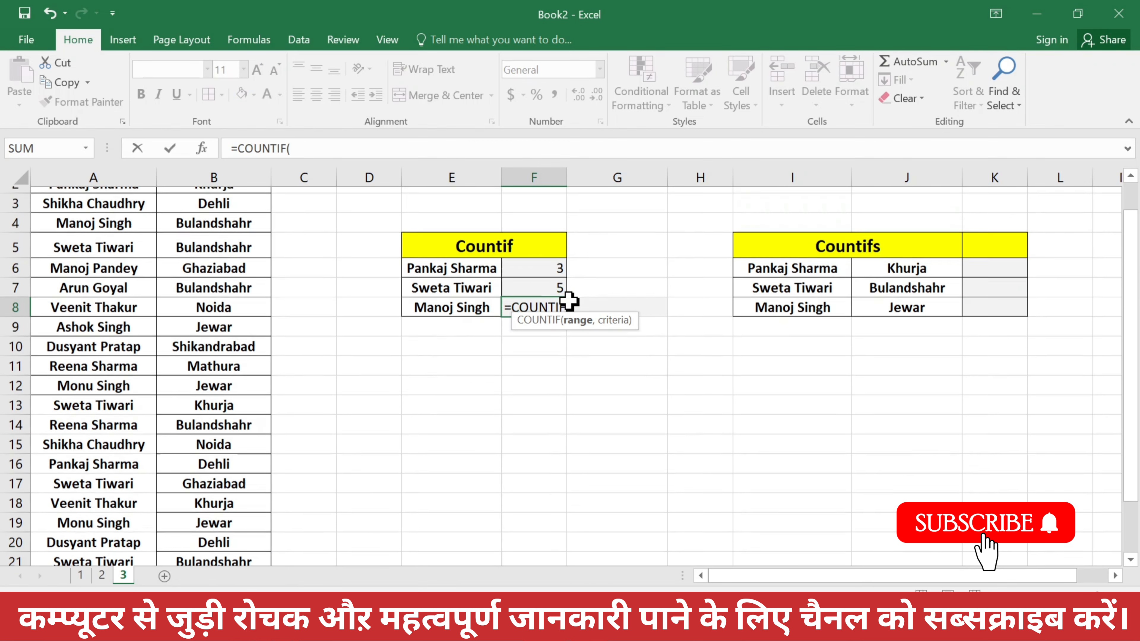
{"action": "scroll", "coordinate": [568, 301], "scroll_direction": "up", "scroll_amount": 2}
{"action": "left_click_drag", "start_coordinate": [127, 222], "coordinate": [142, 512]}
{"action": "type", "text": ","}
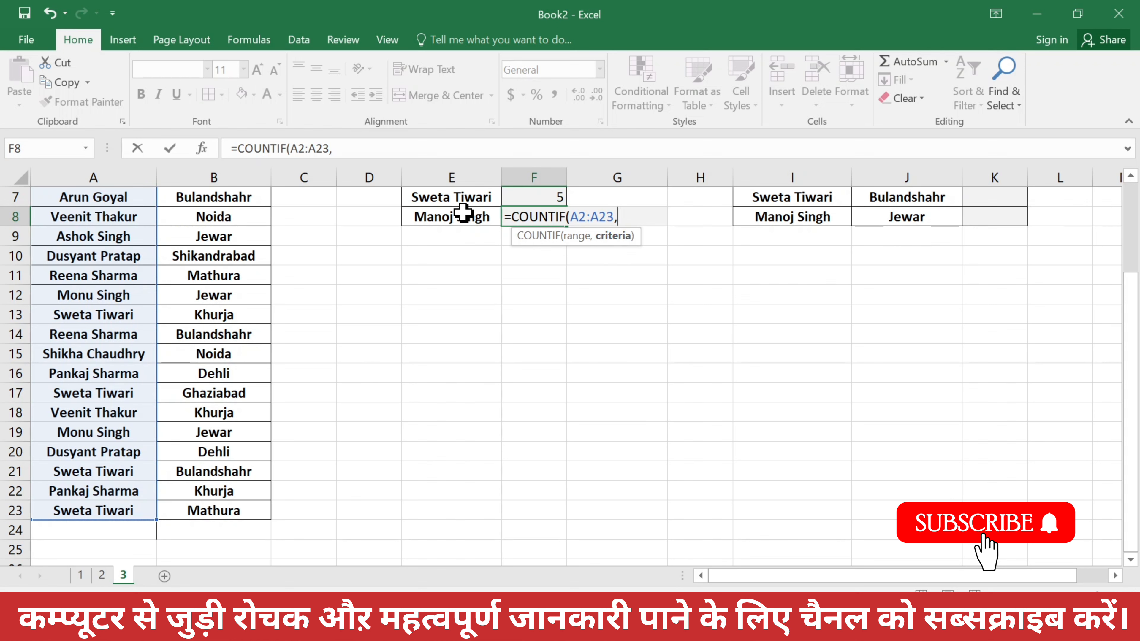
{"action": "left_click", "coordinate": [451, 216]}
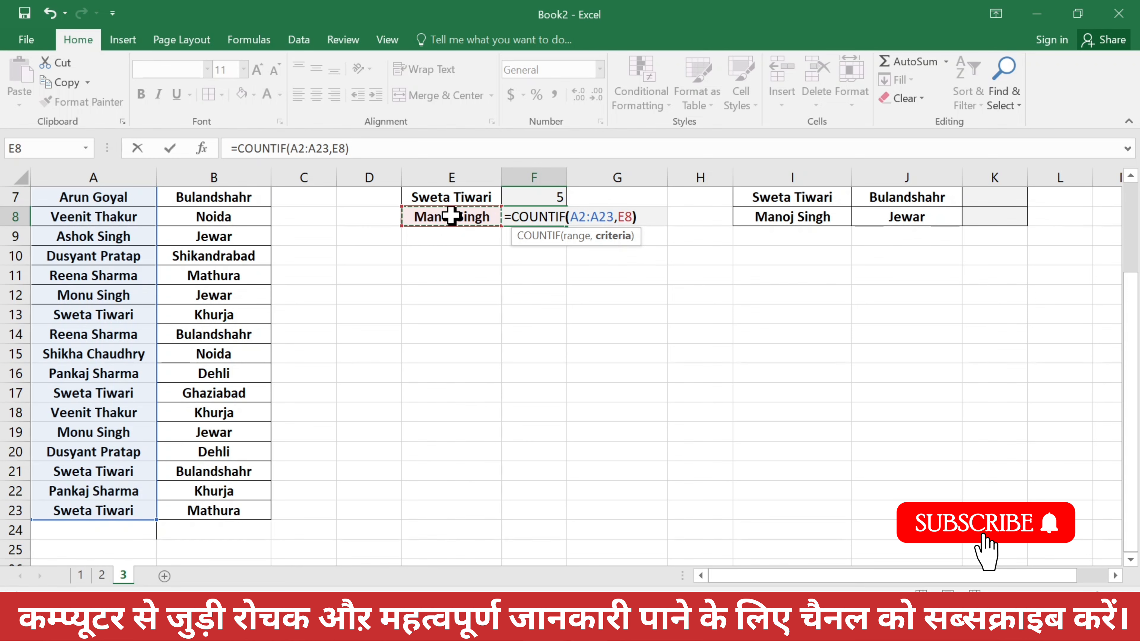
{"action": "key", "text": "Return"}
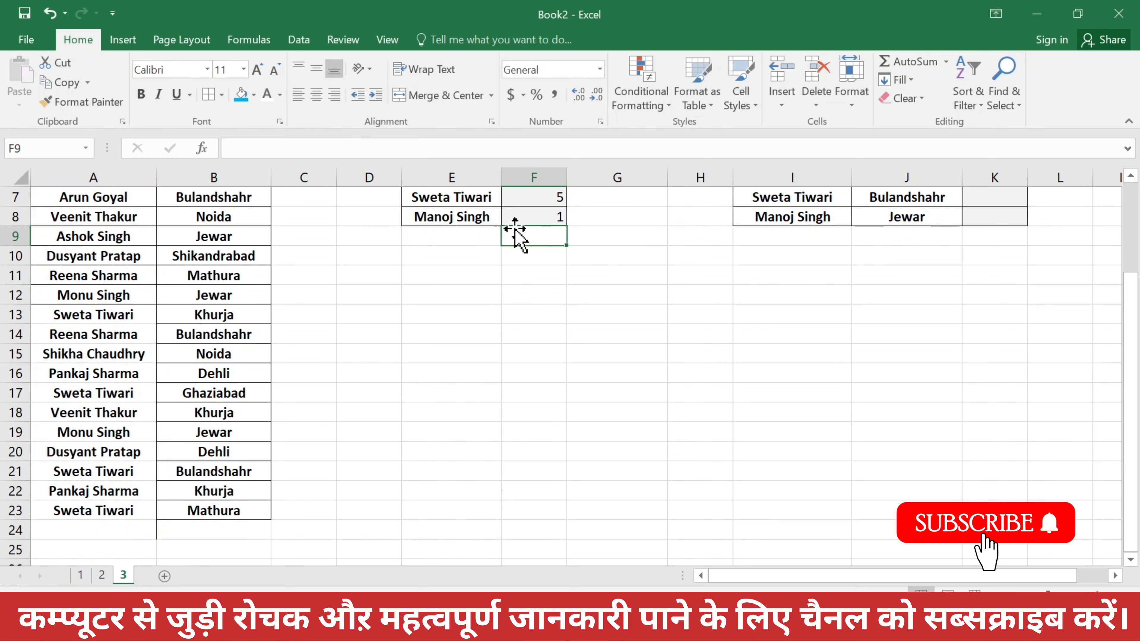
{"action": "left_click", "coordinate": [545, 215]}
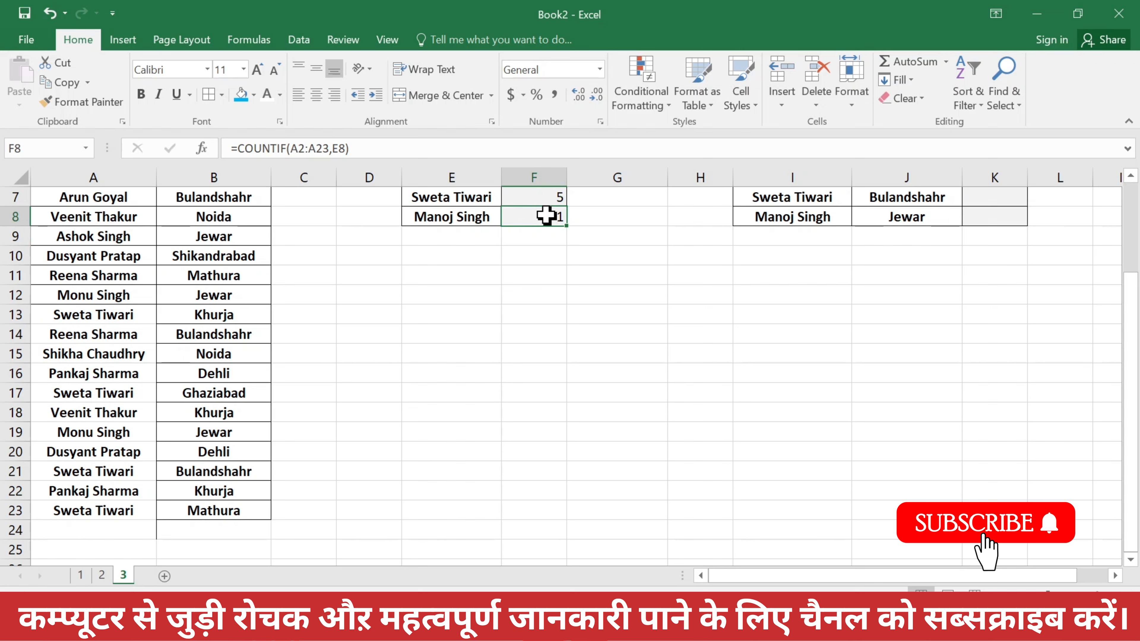
Build a COUNTIFS formula in cell K6 with range A2:A23, criterion I6 and second criteria range B2:B23.
{"action": "scroll", "coordinate": [546, 216], "scroll_direction": "up", "scroll_amount": 2}
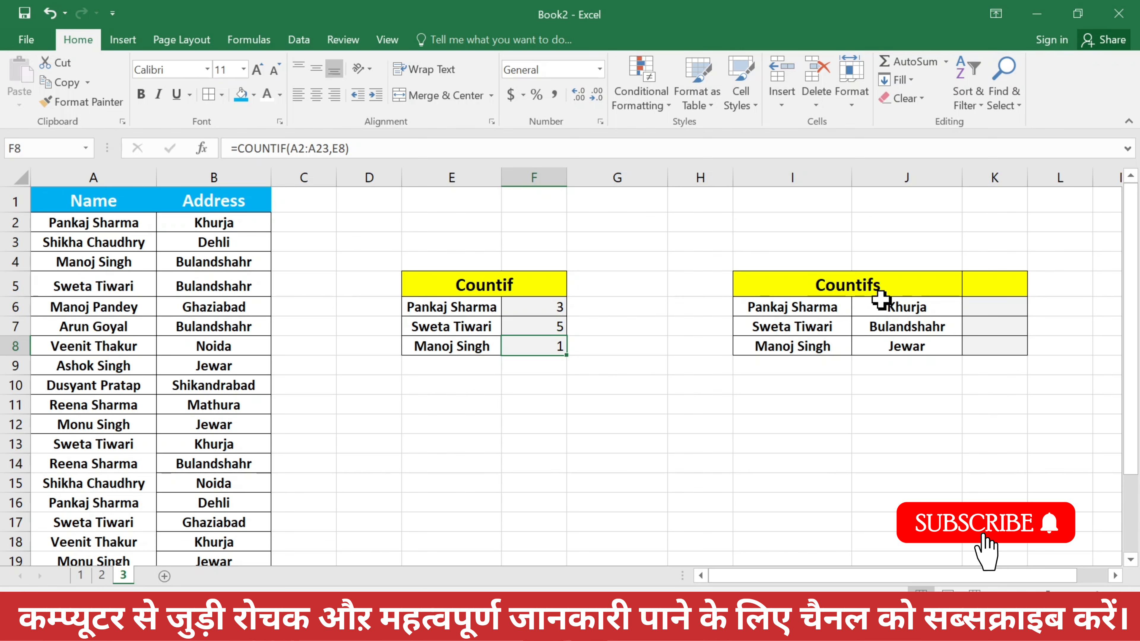
{"action": "left_click", "coordinate": [1001, 309]}
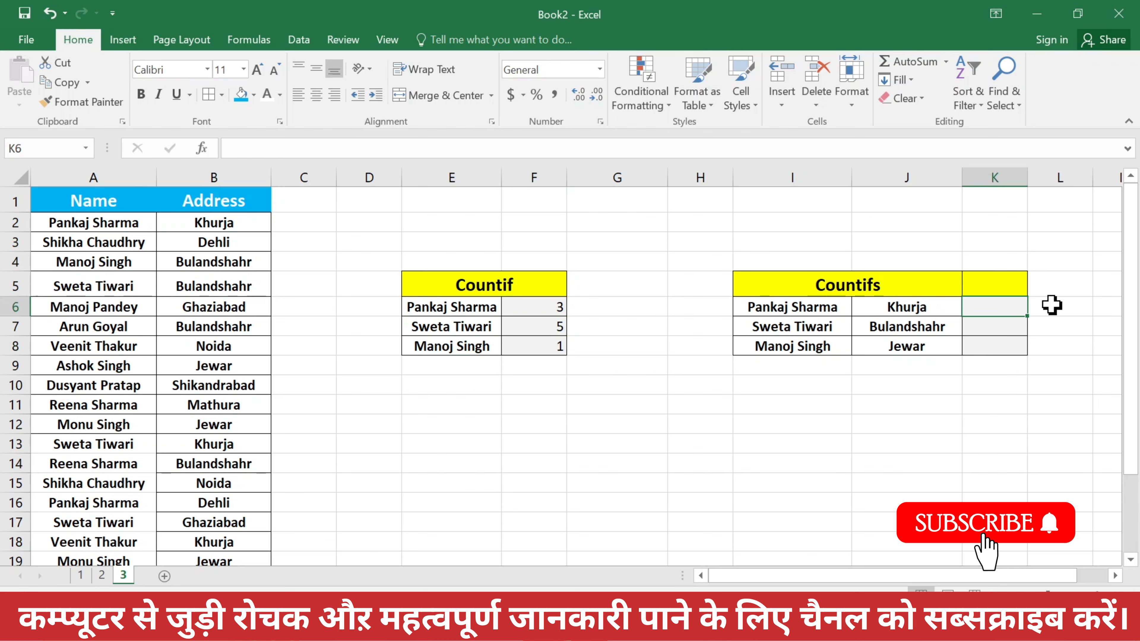
{"action": "type", "text": "="}
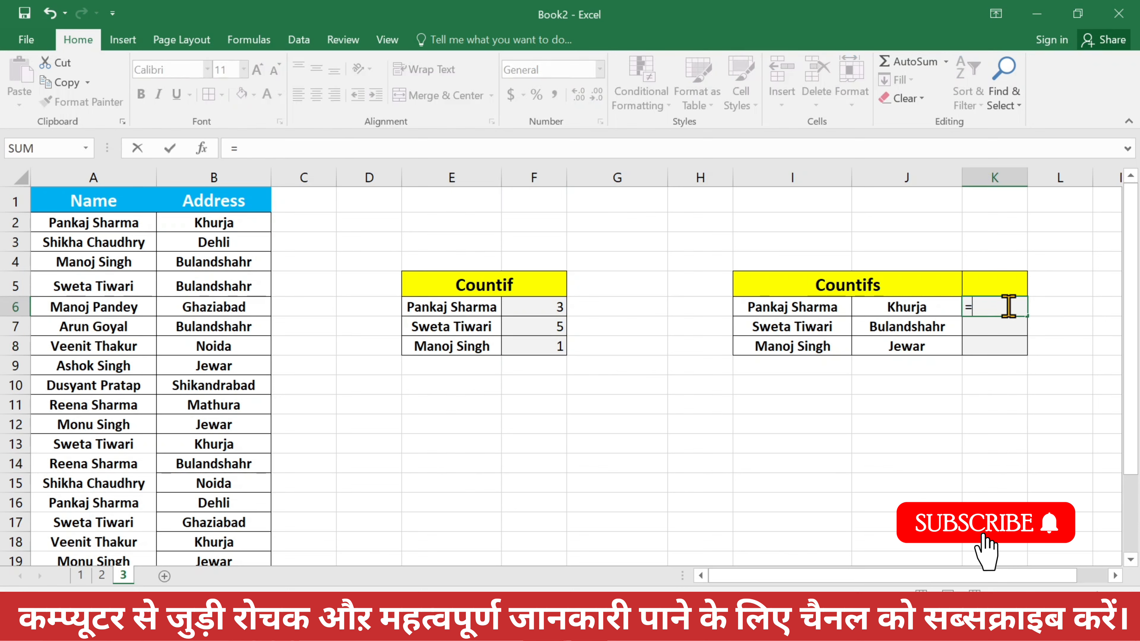
{"action": "type", "text": "counti"}
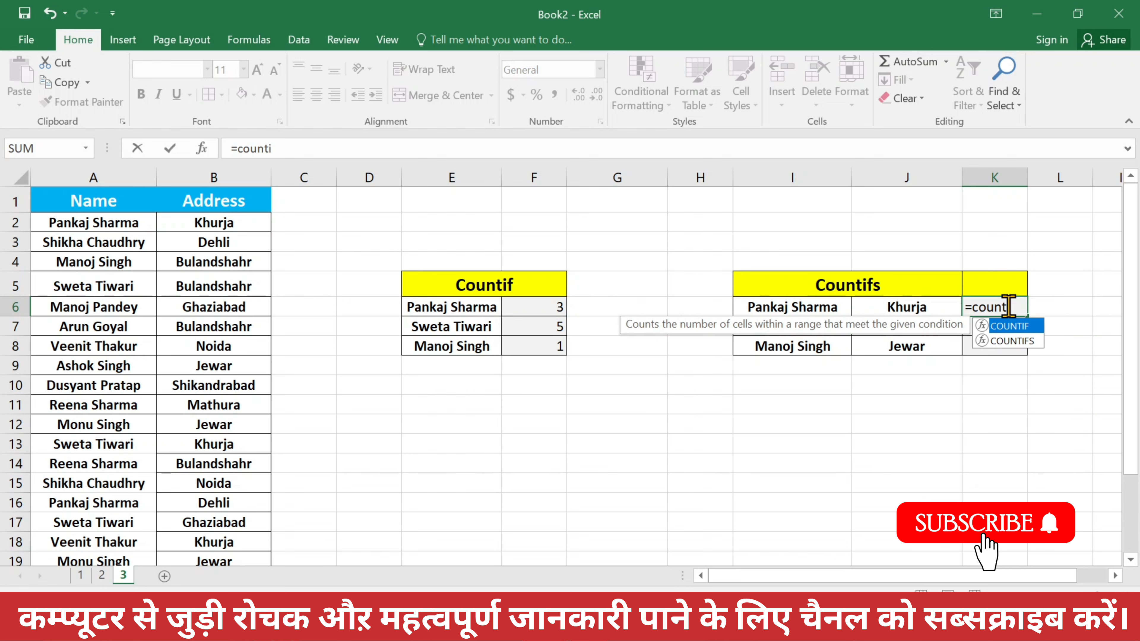
{"action": "key", "text": "Down"}
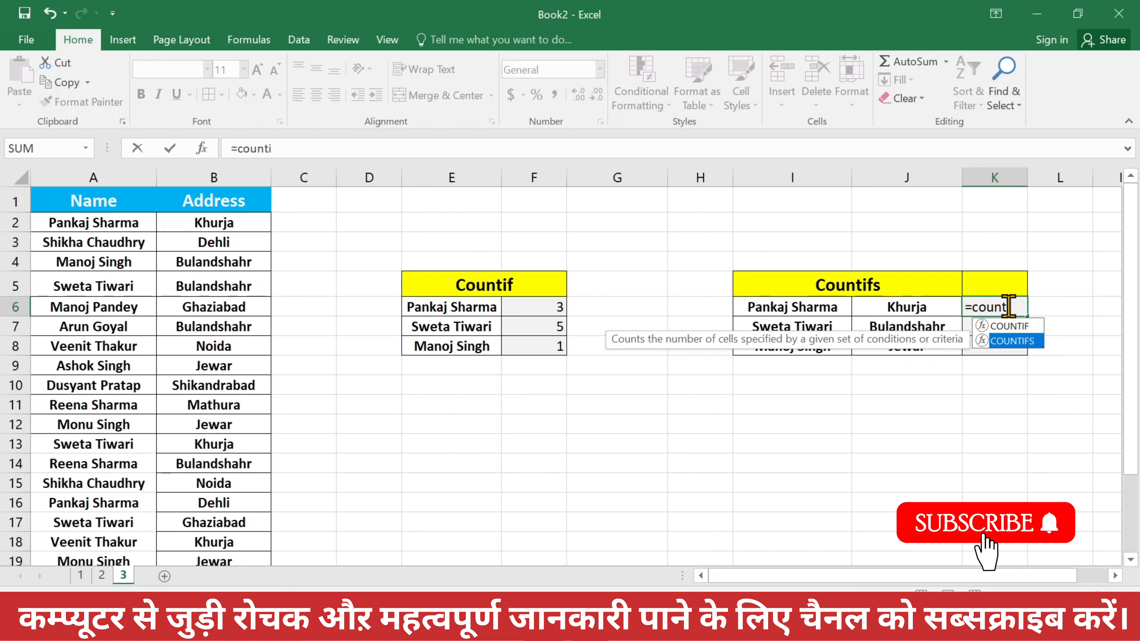
{"action": "key", "text": "Tab"}
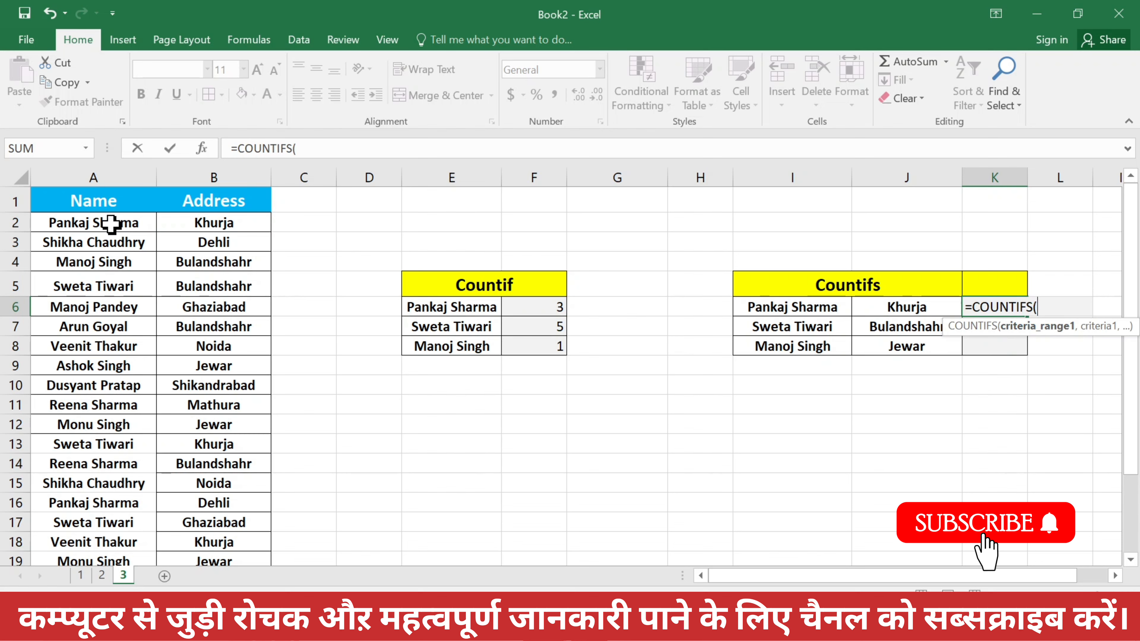
{"action": "left_click_drag", "start_coordinate": [110, 223], "coordinate": [122, 522]}
{"action": "scroll", "coordinate": [708, 489], "scroll_direction": "up", "scroll_amount": 2}
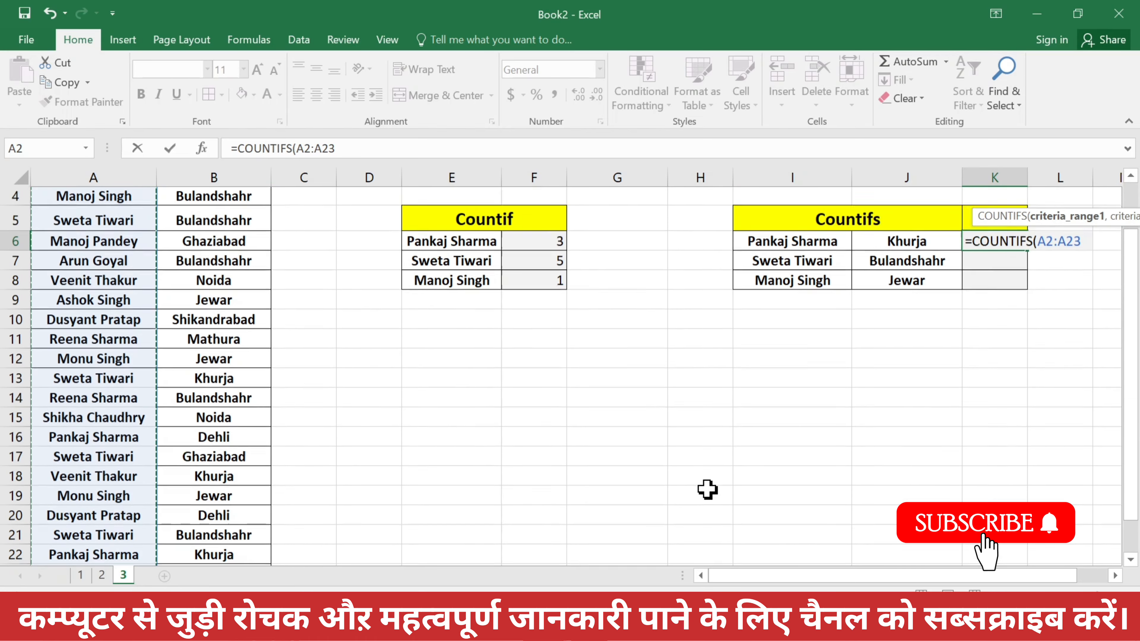
{"action": "type", "text": ","}
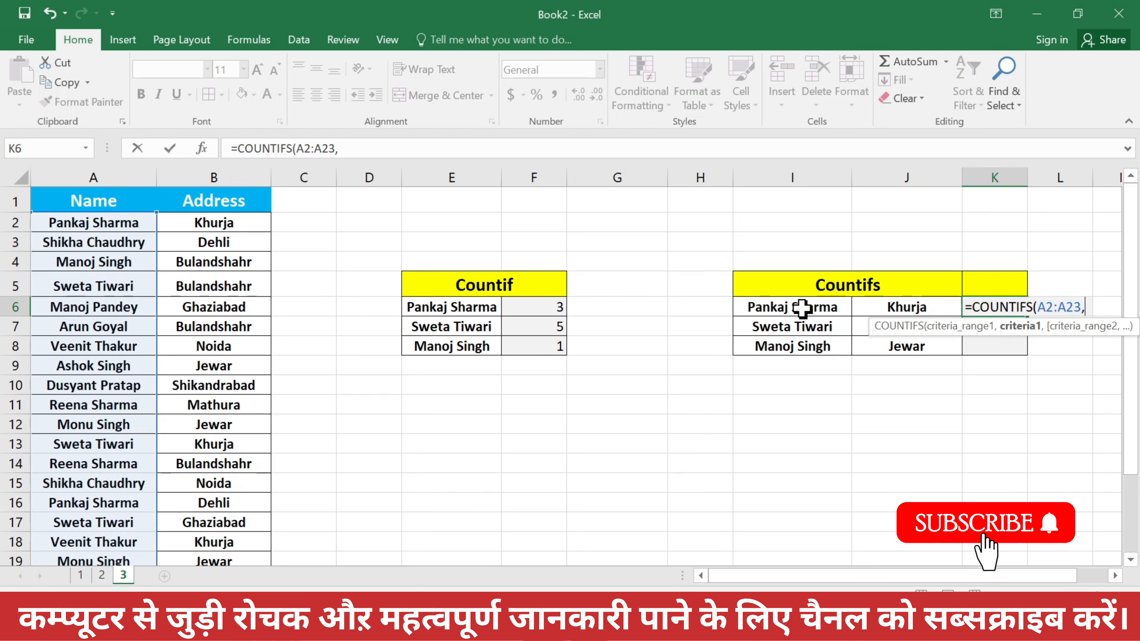
{"action": "left_click", "coordinate": [829, 307]}
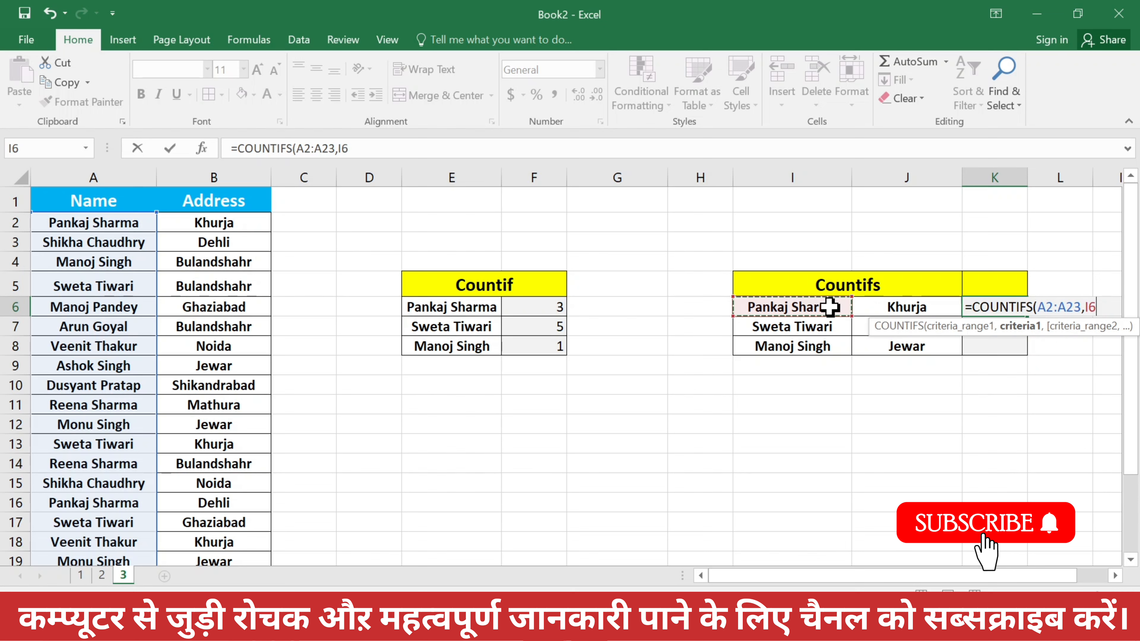
{"action": "type", "text": ","}
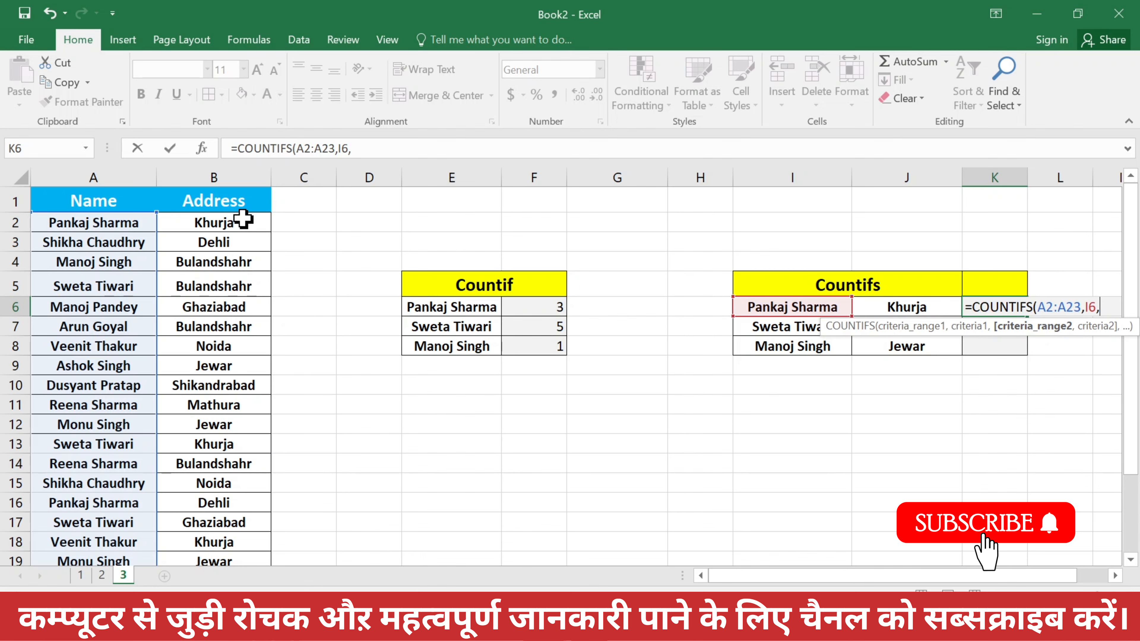
{"action": "left_click_drag", "start_coordinate": [244, 223], "coordinate": [232, 530]}
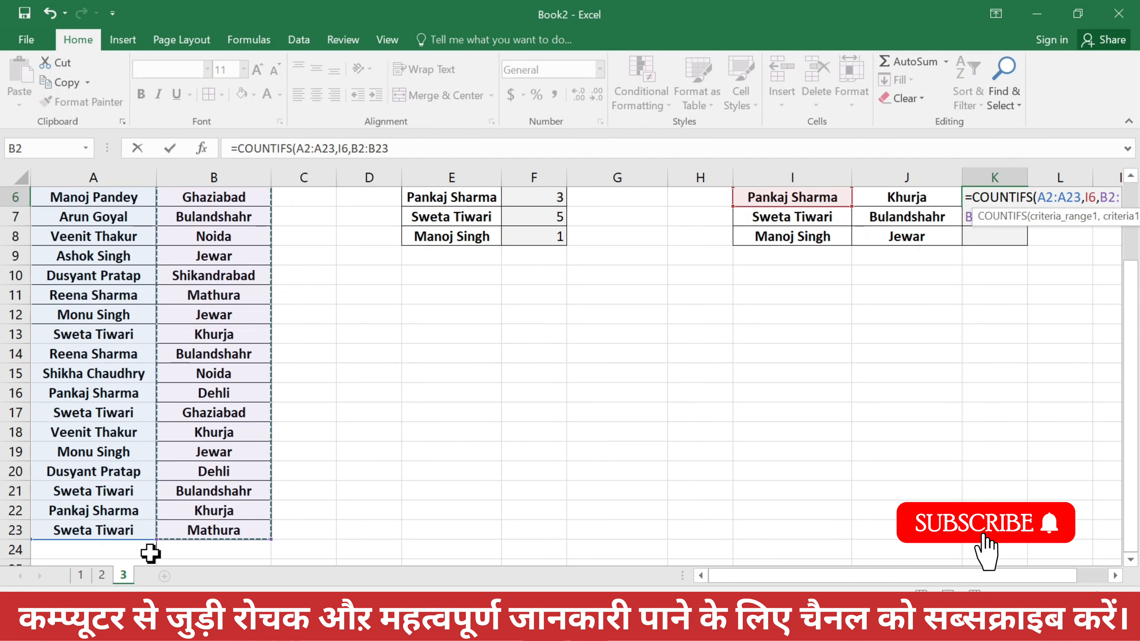